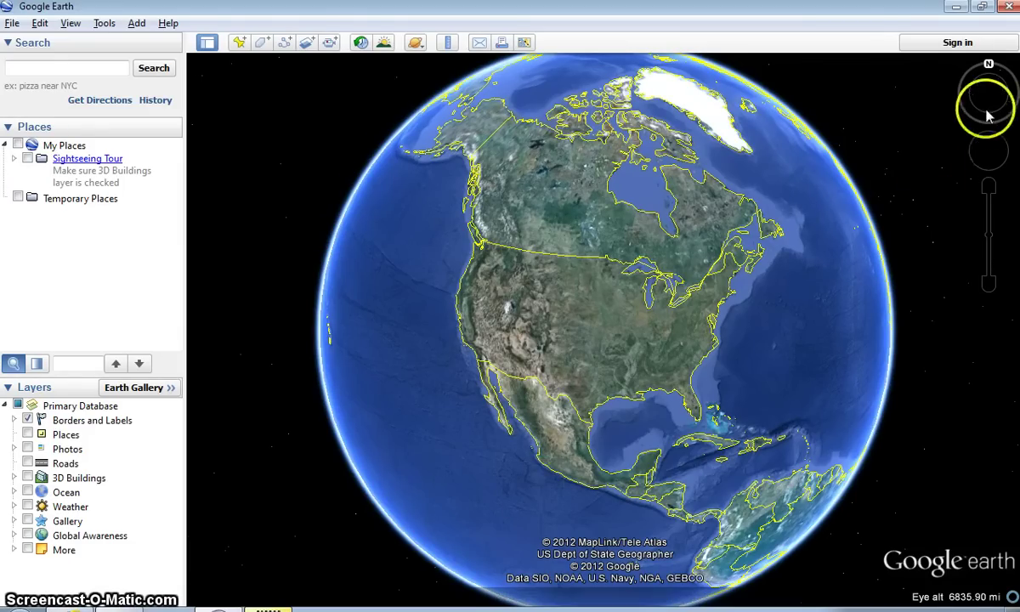
# Review the options for when the on-screen navigation controls are shown, leaving Automatically selected
pyautogui.moveTo(991, 102)
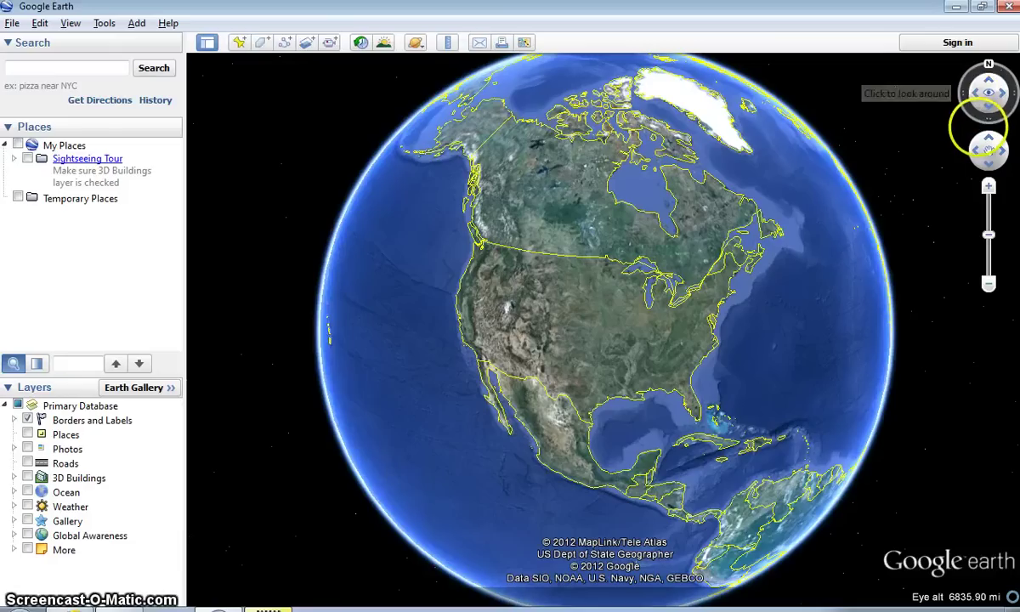
pyautogui.click(71, 23)
pyautogui.moveTo(97, 131)
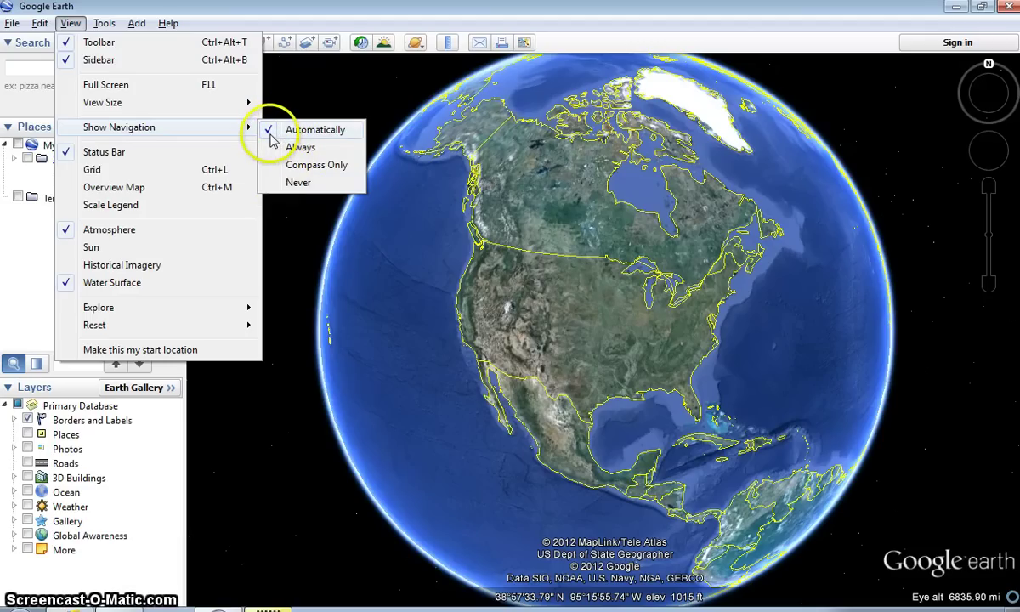
pyautogui.click(840, 107)
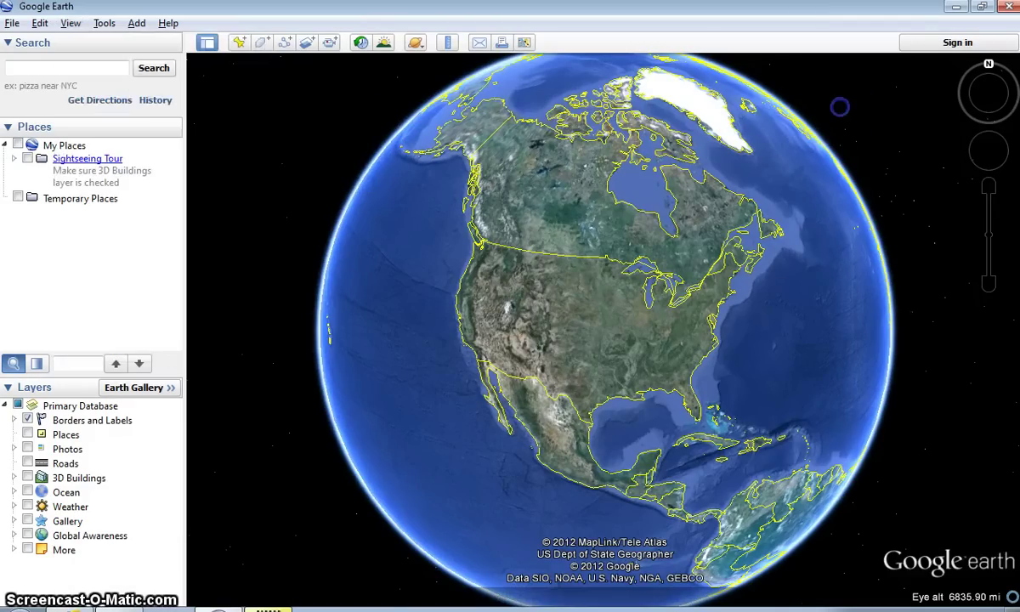
# Zoom the globe in and out over North America using the on-screen zoom controls
pyautogui.click(989, 187)
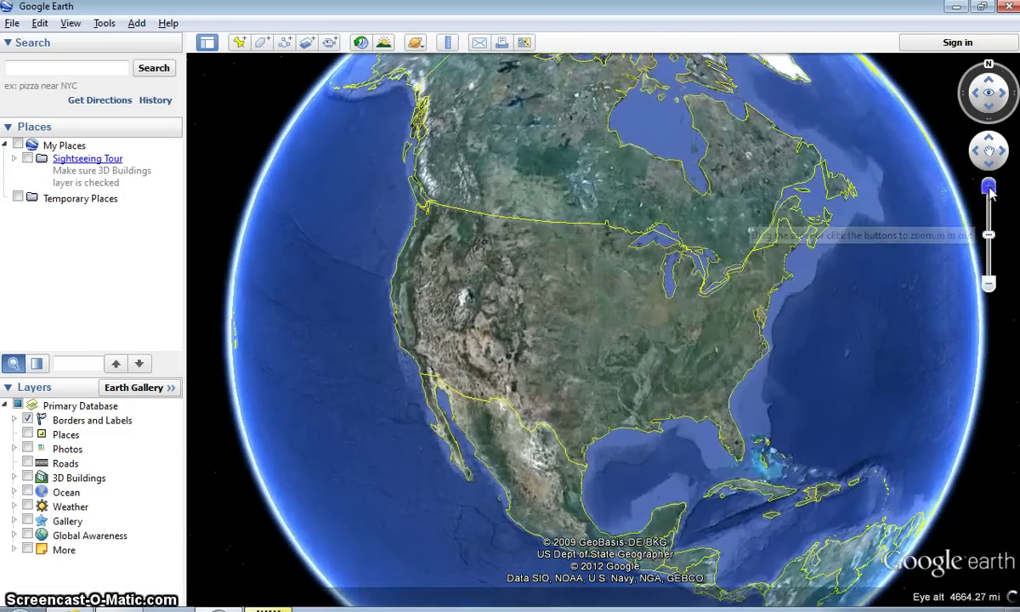
pyautogui.click(988, 285)
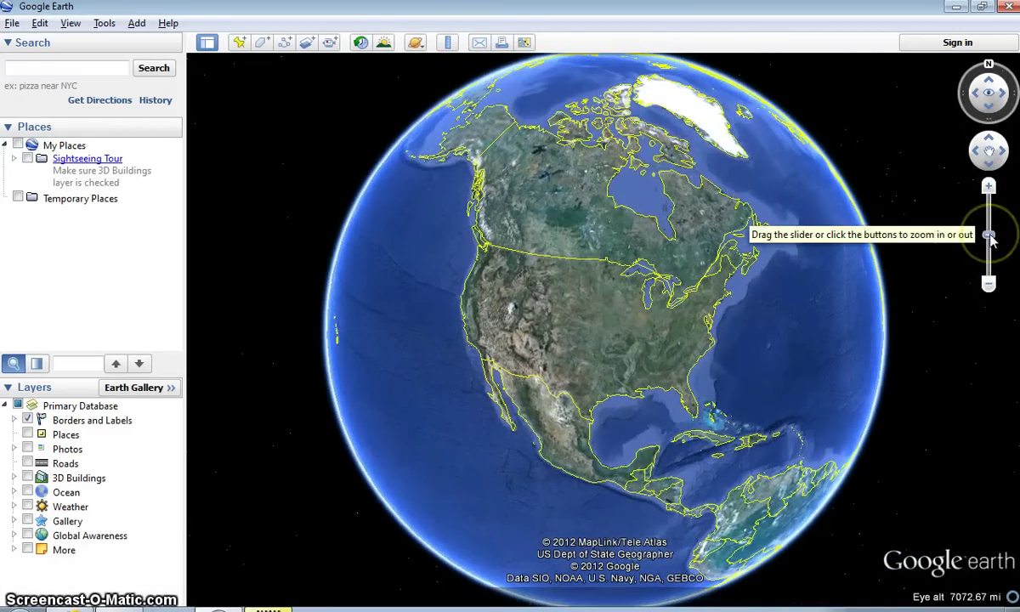
pyautogui.moveTo(990, 238); pyautogui.dragTo(991, 233)
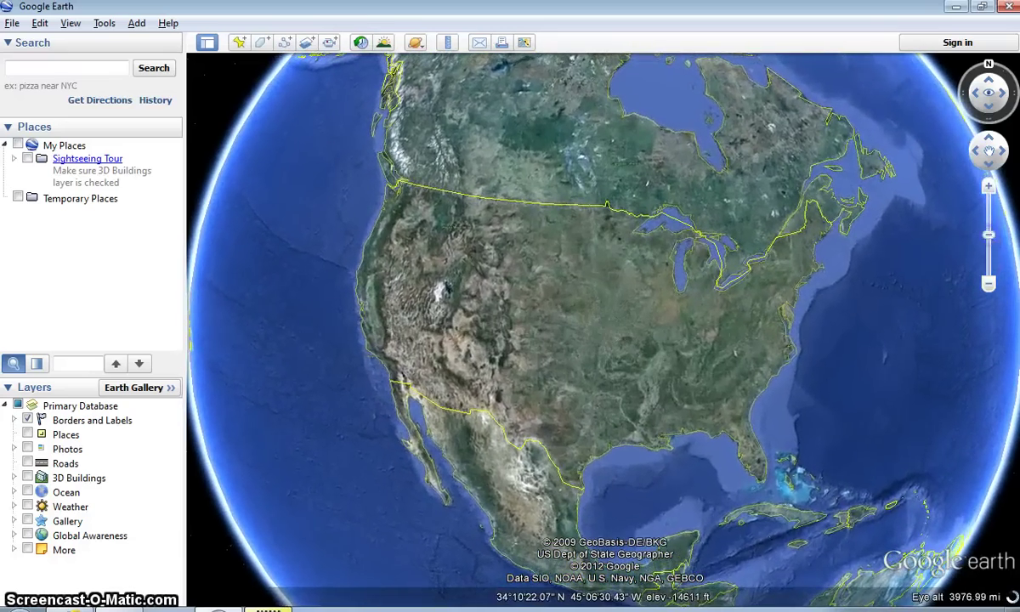
pyautogui.click(610, 475)
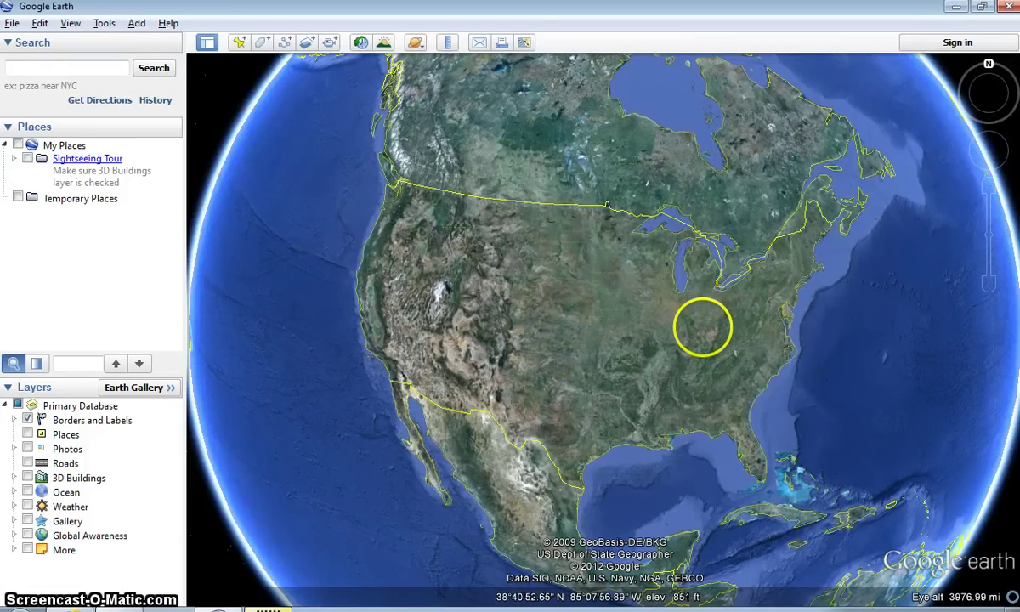
# Zoom directly on the globe in to the Great Lakes region and back out to all of North America
pyautogui.scroll(2, 647, 257)
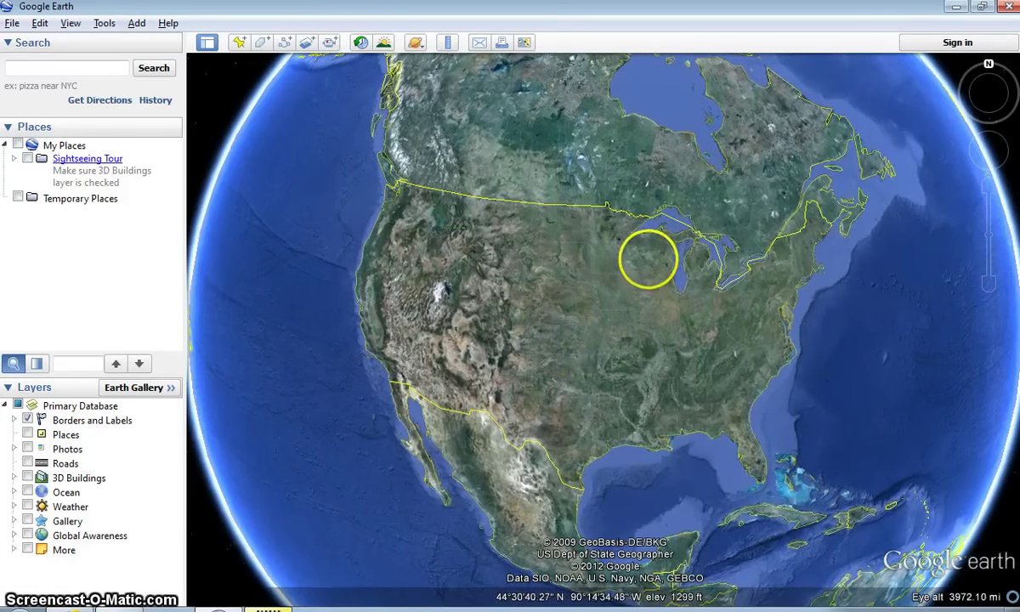
pyautogui.scroll(5, 659, 265)
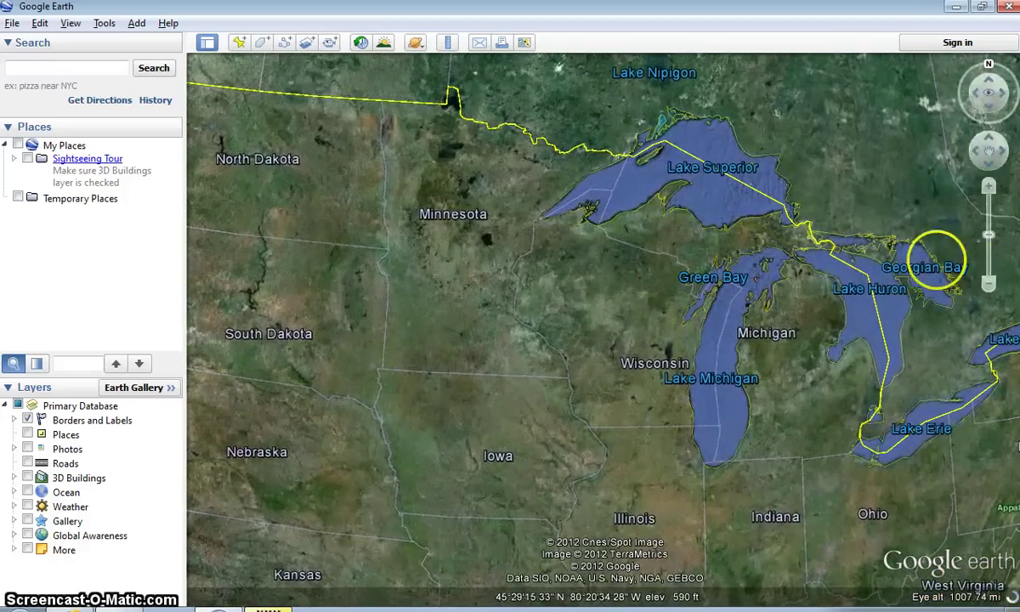
pyautogui.scroll(-2, 578, 347)
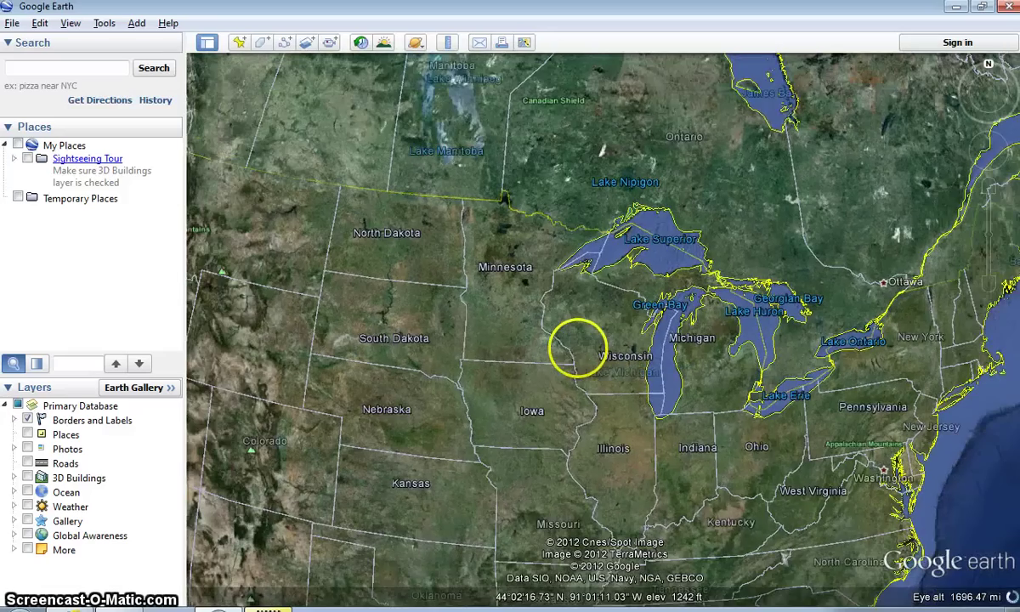
pyautogui.scroll(-3, 581, 342)
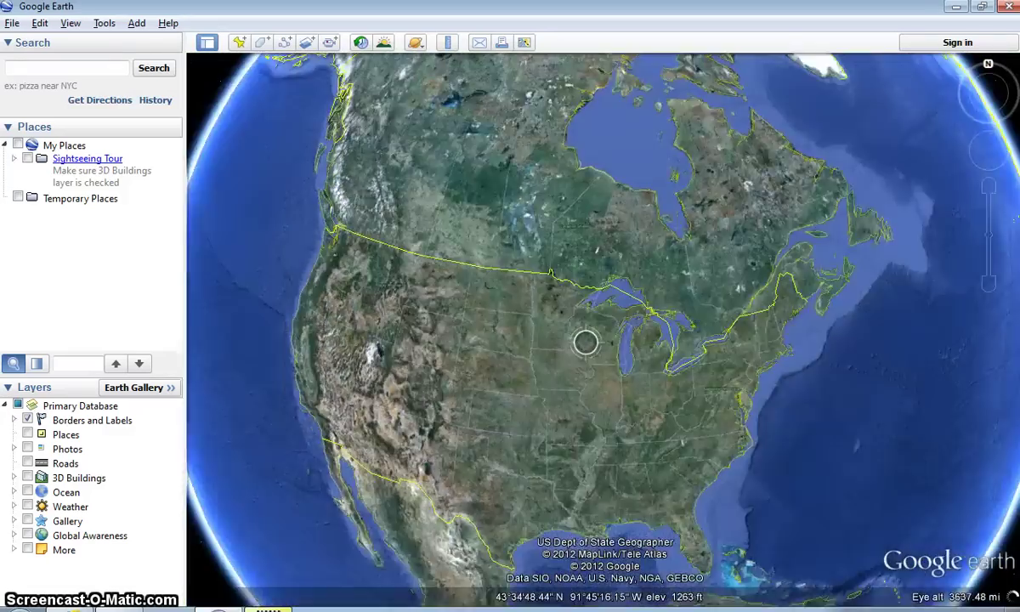
pyautogui.scroll(3, 583, 344)
pyautogui.scroll(-3, 587, 342)
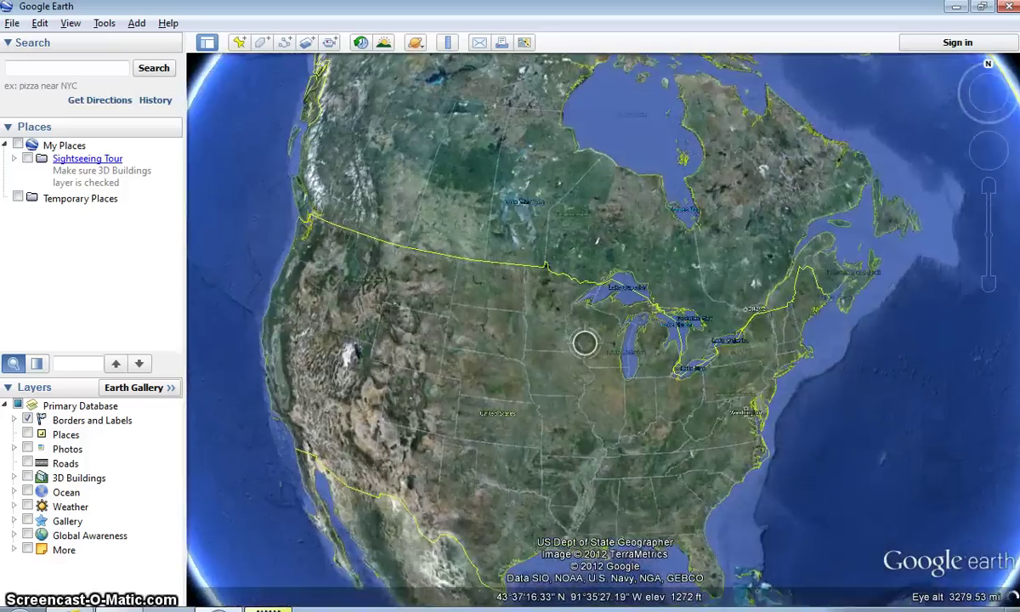
pyautogui.scroll(1, 584, 312)
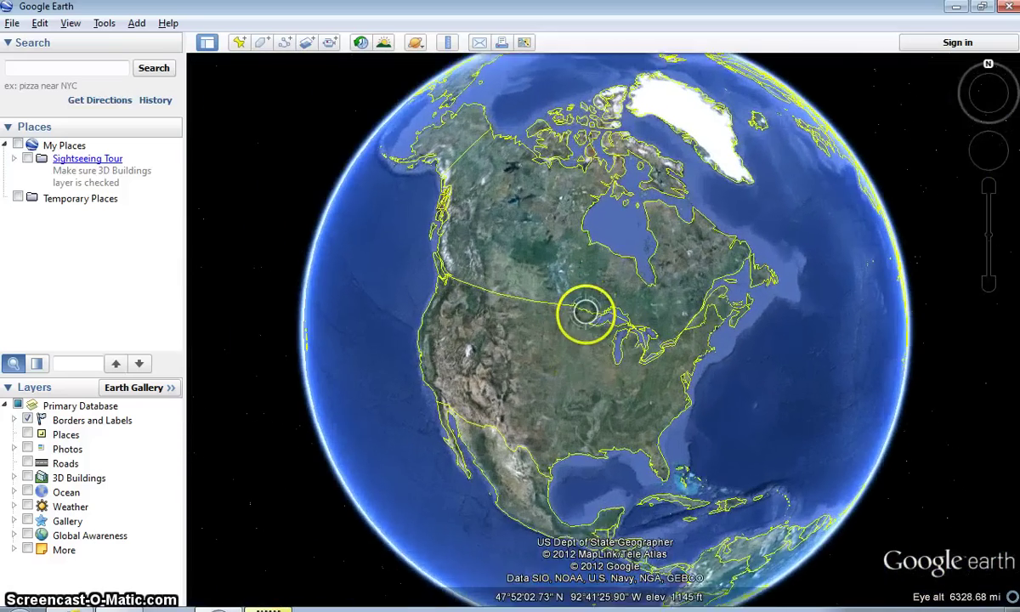
# Pan the globe west, east and north with the on-screen move control
pyautogui.moveTo(981, 149)
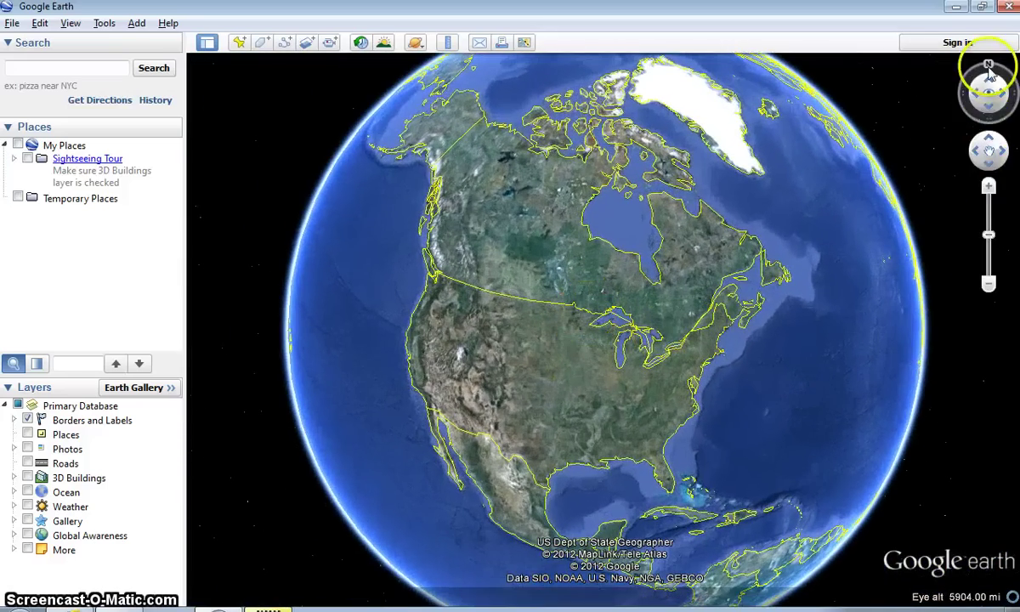
pyautogui.click(976, 153)
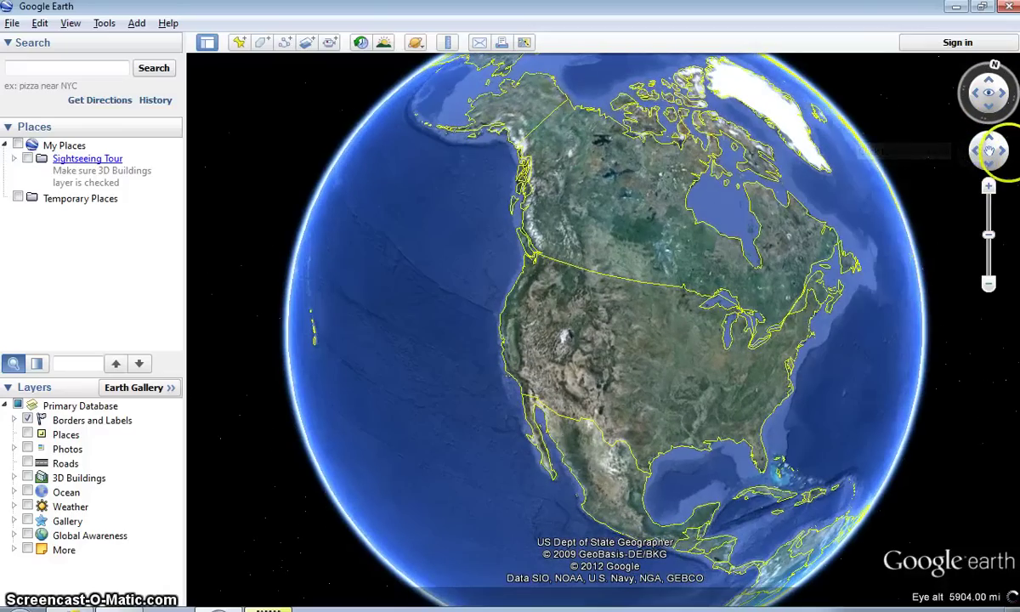
pyautogui.click(1003, 152)
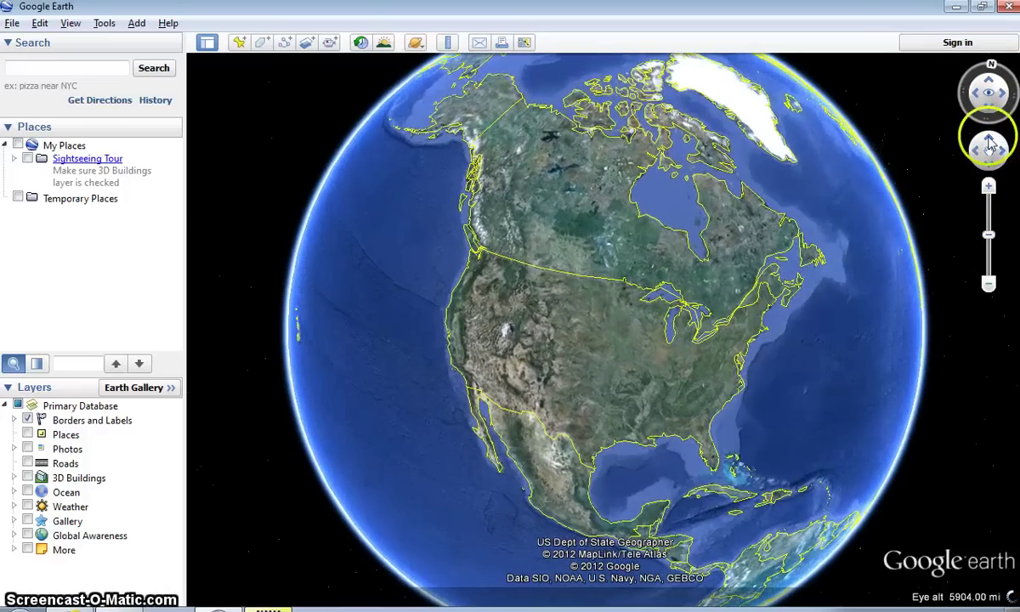
pyautogui.click(989, 145)
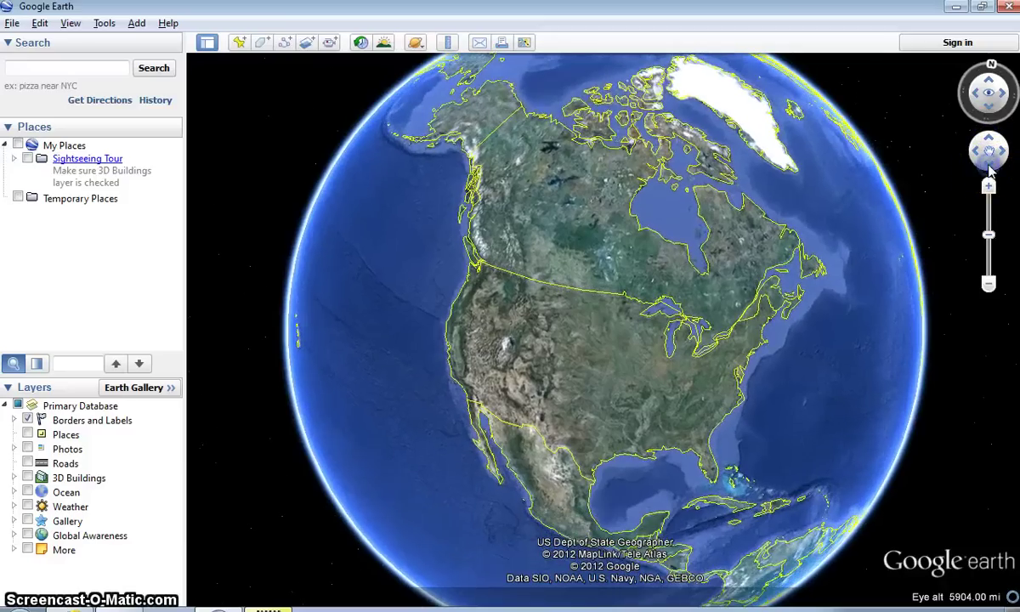
# Look around the globe in several directions with the look control and rotate the view using the compass ring's north marker
pyautogui.click(988, 85)
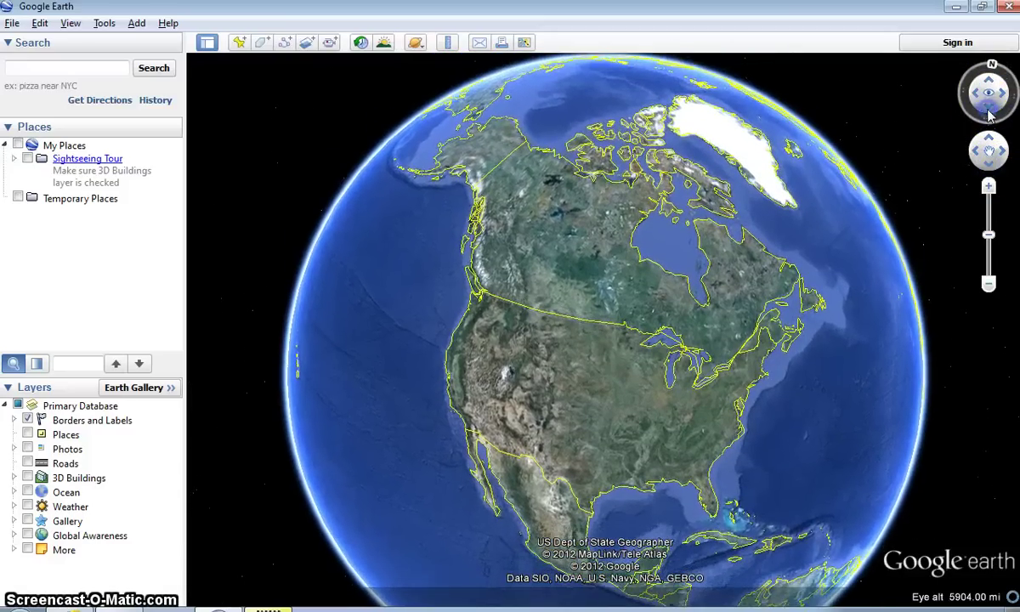
pyautogui.click(987, 110)
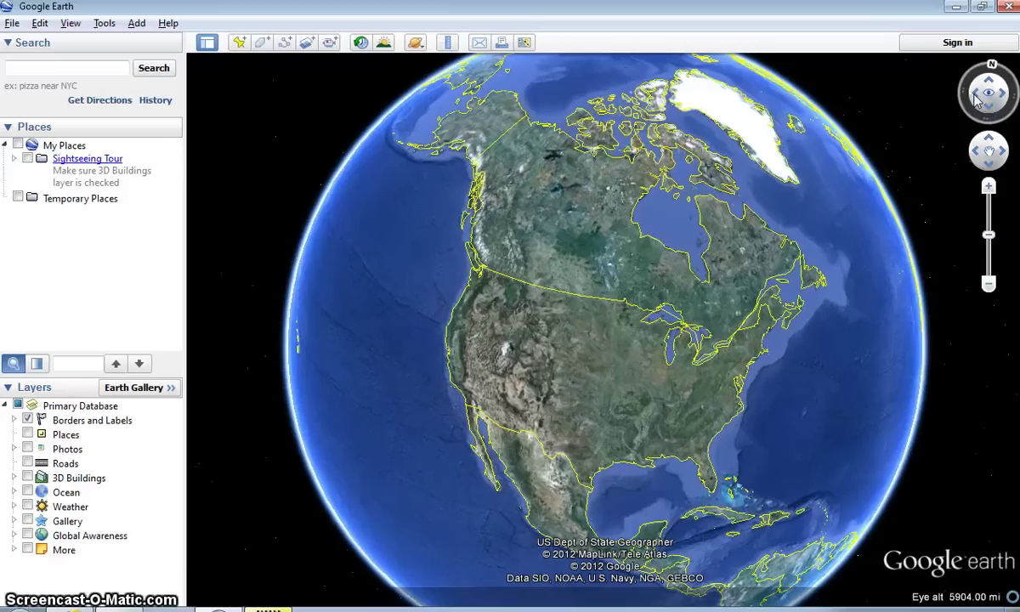
pyautogui.click(974, 94)
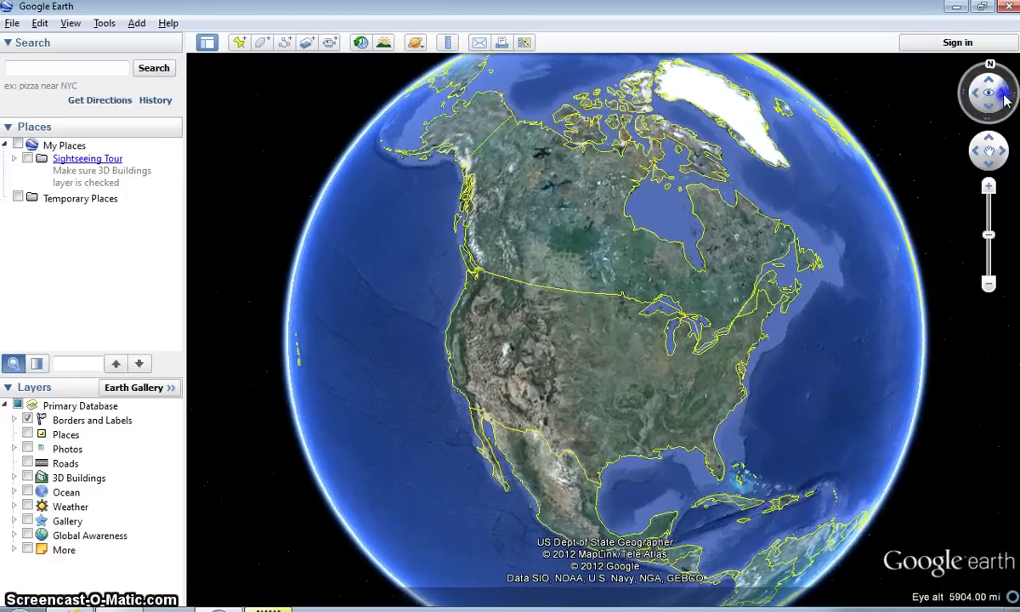
pyautogui.click(988, 66)
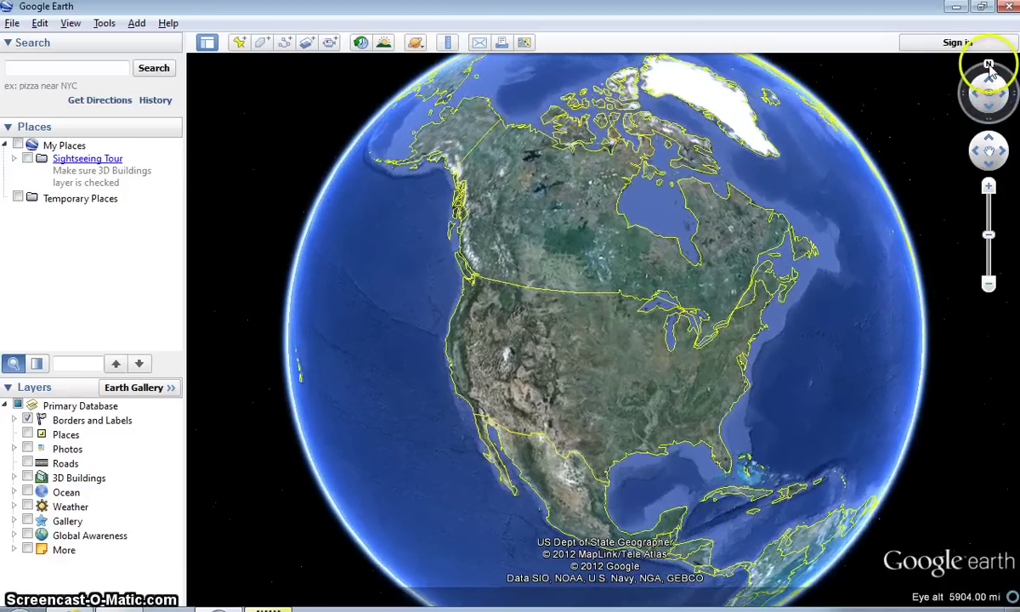
pyautogui.moveTo(988, 66)
pyautogui.mouseDown()
pyautogui.moveTo(960, 88)
pyautogui.moveTo(959, 123)
pyautogui.moveTo(985, 143)
pyautogui.moveTo(1003, 140)
pyautogui.moveTo(1007, 120)
pyautogui.moveTo(945, 91)
pyautogui.moveTo(969, 68)
pyautogui.moveTo(992, 69)
pyautogui.mouseUp()
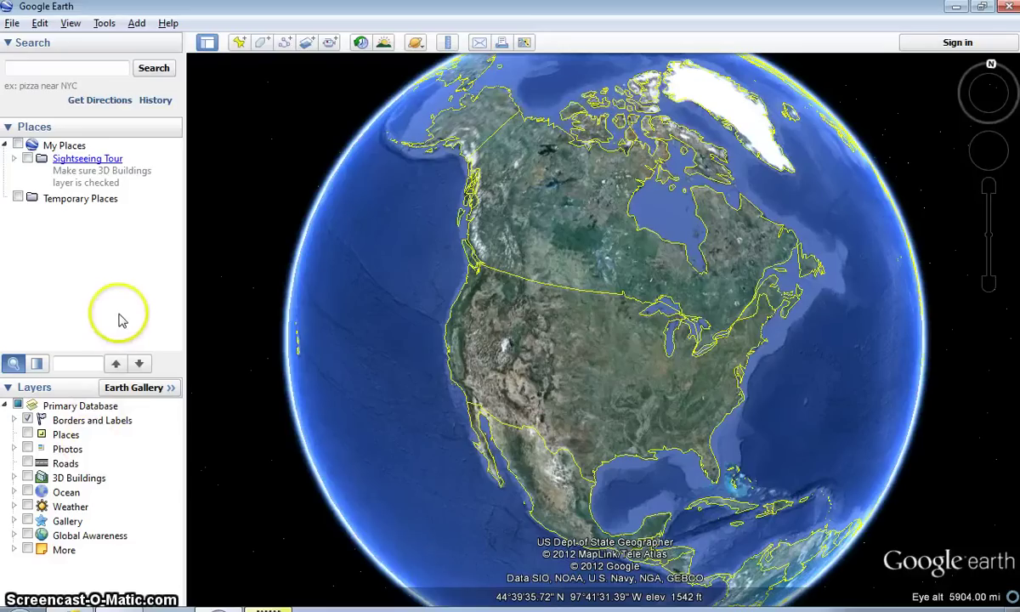
# Hide the sidebar and show it again
pyautogui.click(70, 24)
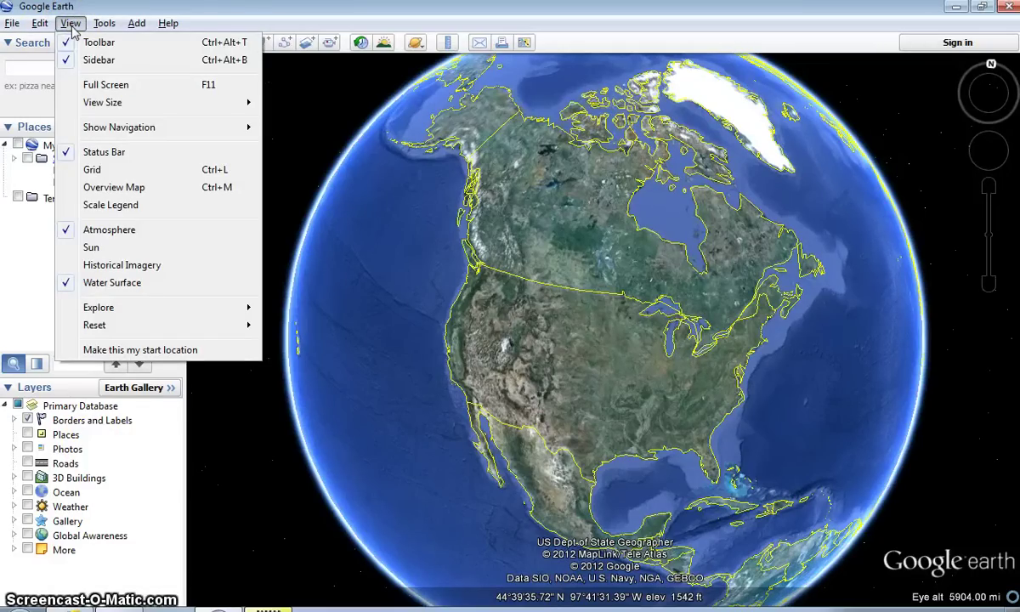
pyautogui.click(70, 60)
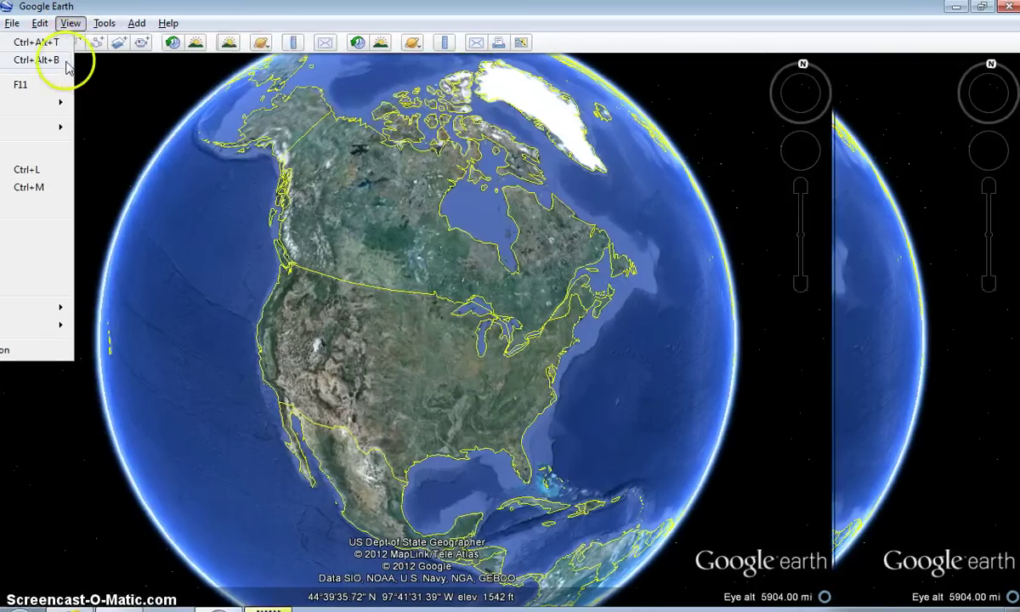
pyautogui.click(71, 25)
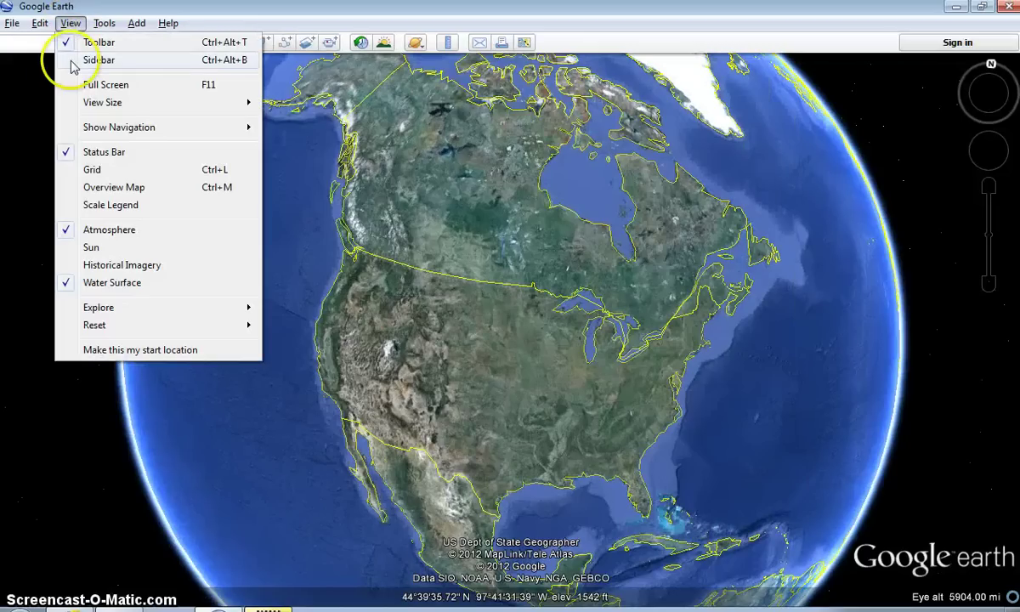
pyautogui.click(71, 60)
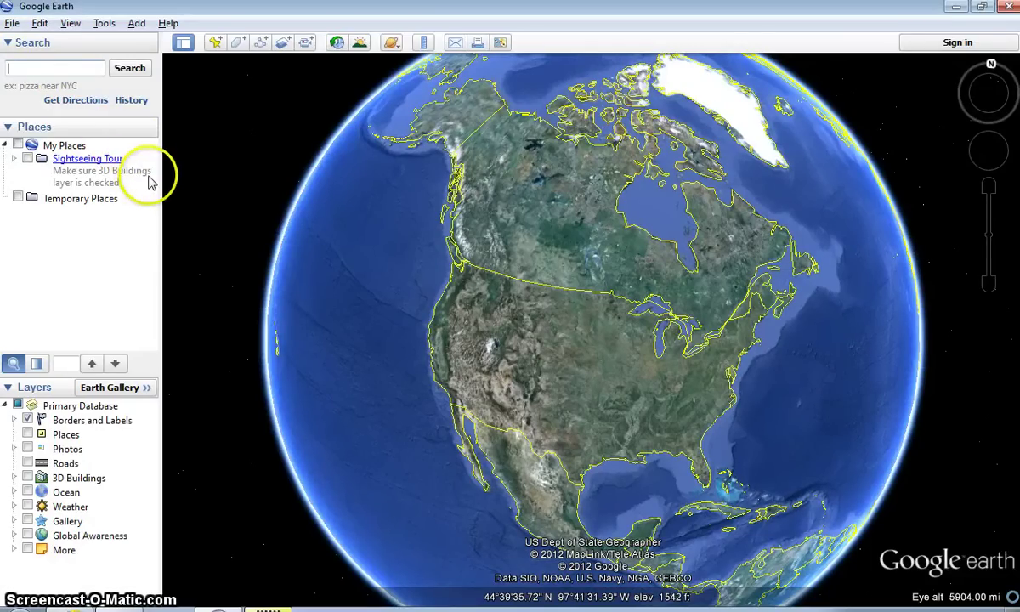
# Switch the Borders and Labels layer off and back on to compare the globe with and without borders
pyautogui.click(87, 69)
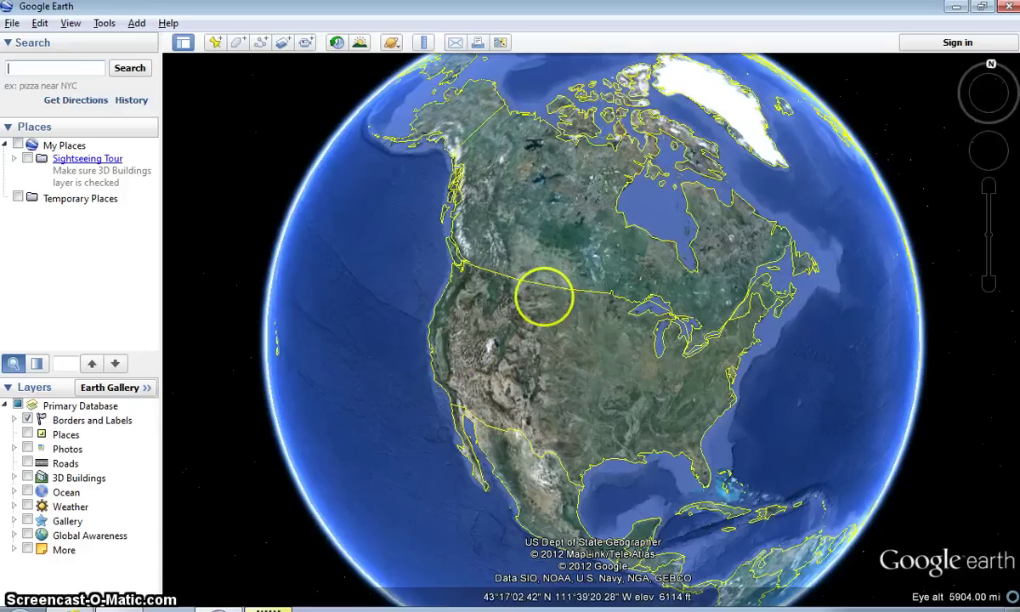
pyautogui.click(28, 420)
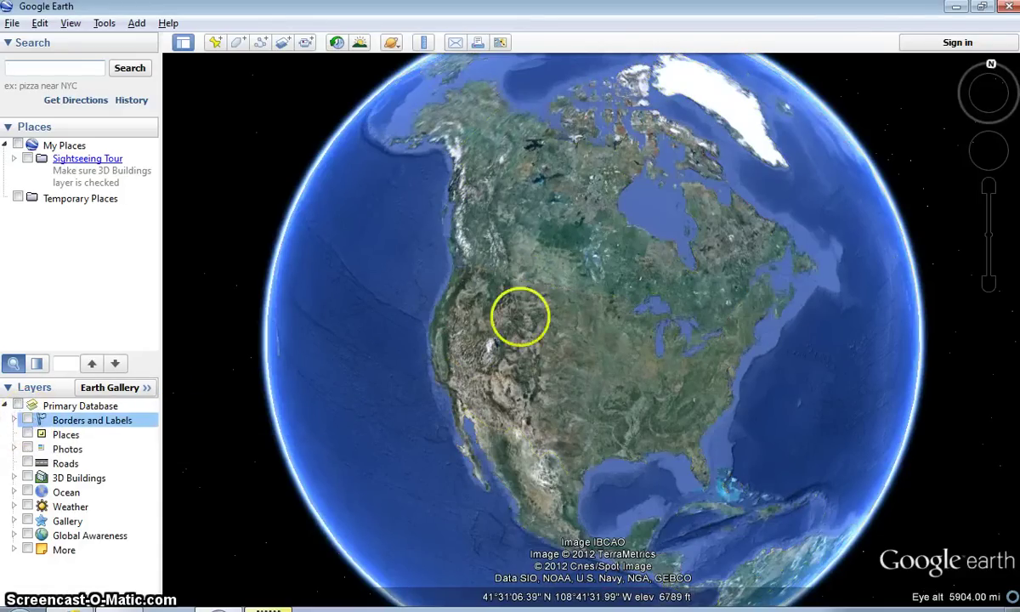
pyautogui.click(28, 419)
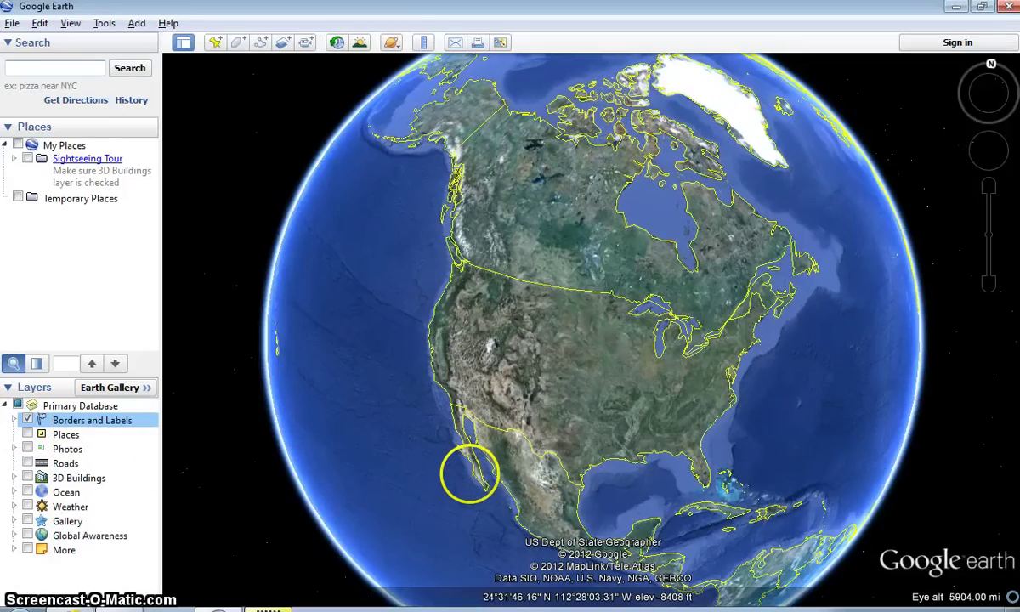
# Zoom in on the central United States and move across Colorado, the Great Lakes and Iowa to examine the state borders and labels
pyautogui.scroll(2, 467, 473)
pyautogui.scroll(3, 576, 462)
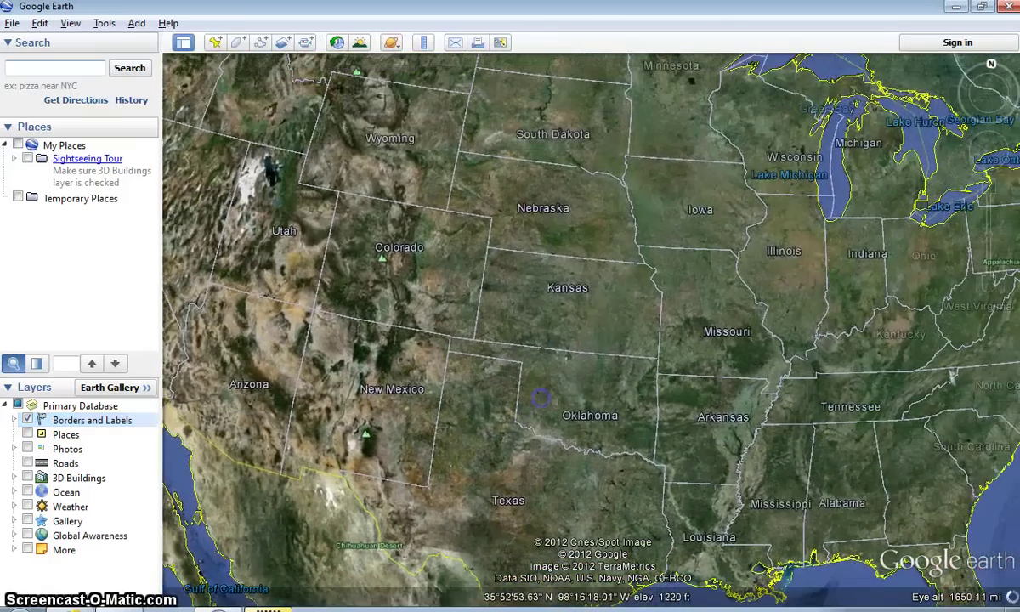
pyautogui.scroll(2, 607, 393)
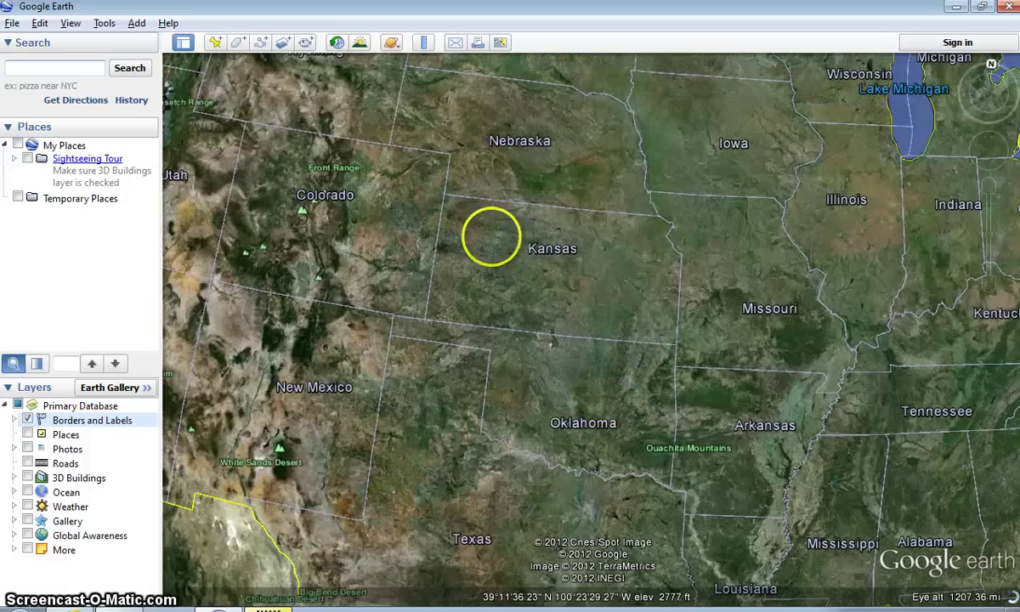
pyautogui.scroll(2, 462, 350)
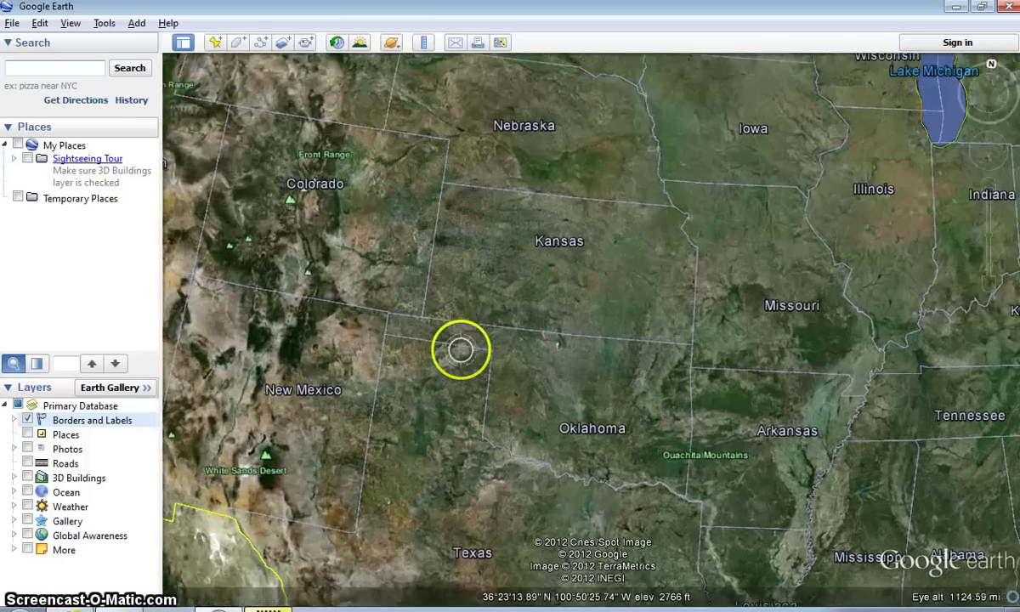
pyautogui.moveTo(309, 196); pyautogui.dragTo(335, 387)
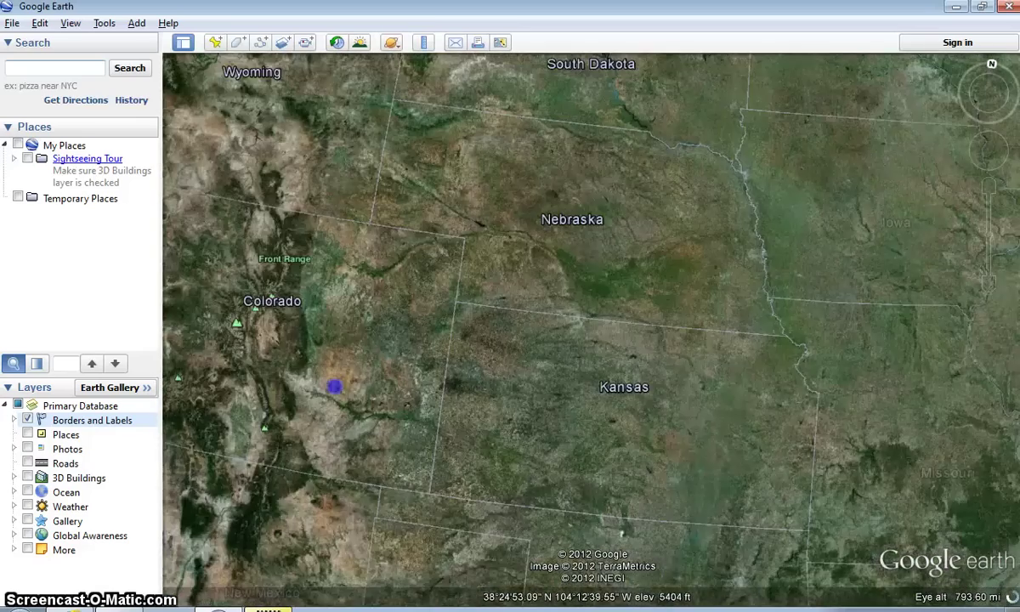
pyautogui.moveTo(824, 234); pyautogui.dragTo(273, 434)
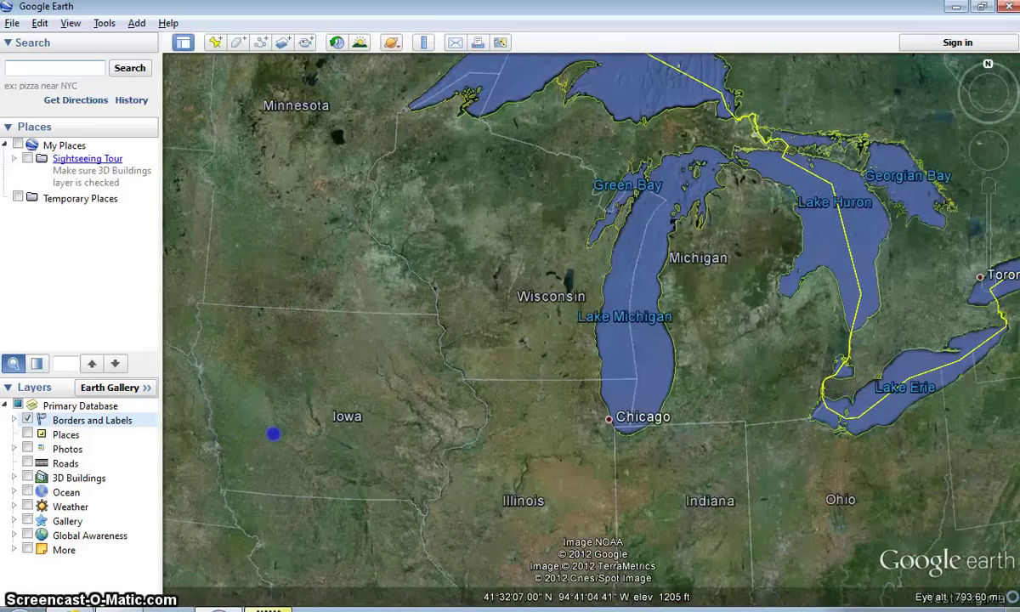
pyautogui.moveTo(405, 448); pyautogui.dragTo(539, 268)
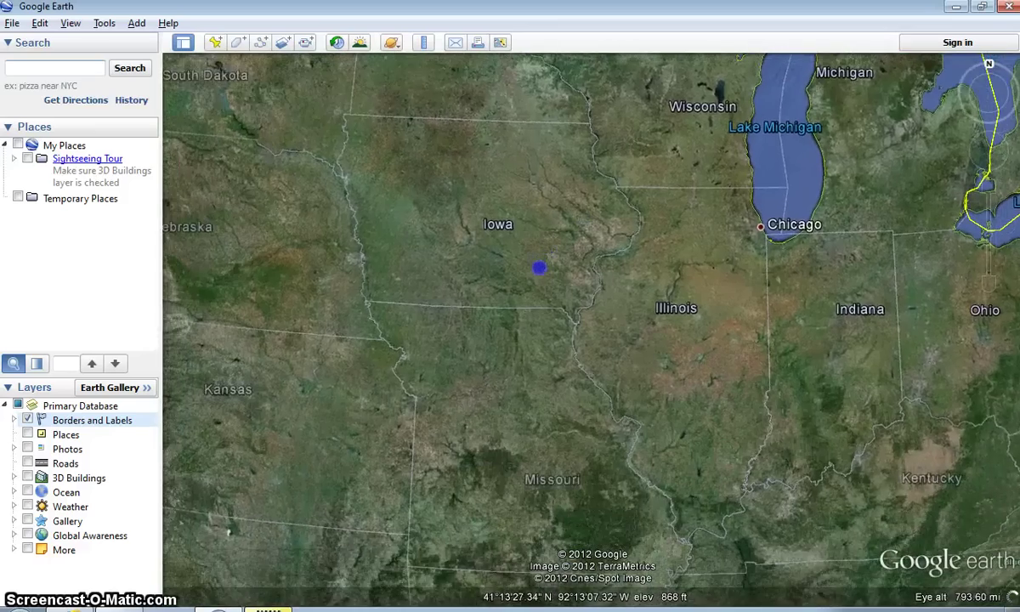
# Zoom out to center North America on the globe, and collapse and re-expand the Primary Database layer list
pyautogui.scroll(-5, 485, 385)
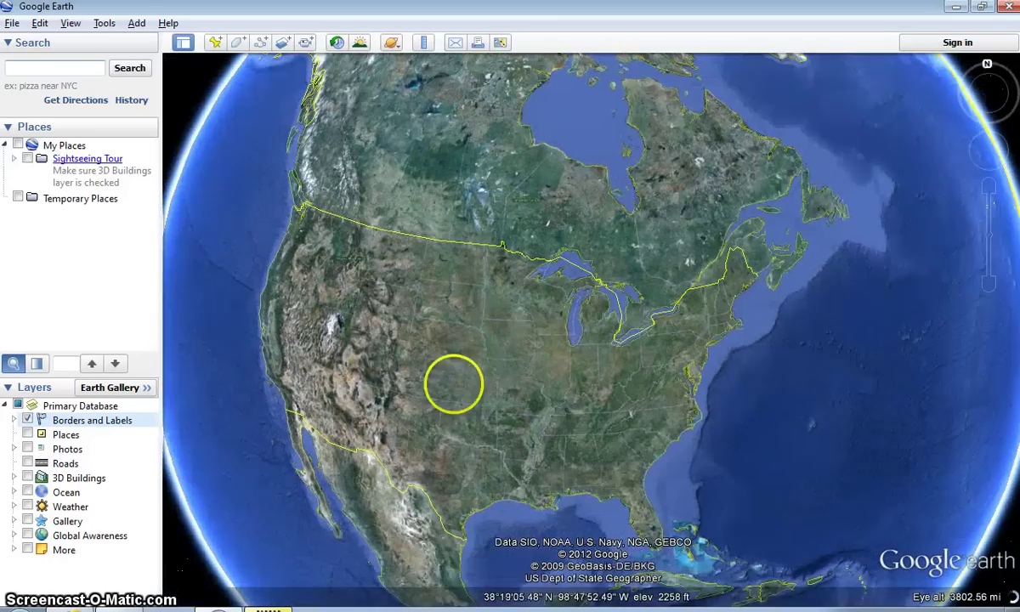
pyautogui.moveTo(453, 384); pyautogui.dragTo(523, 383)
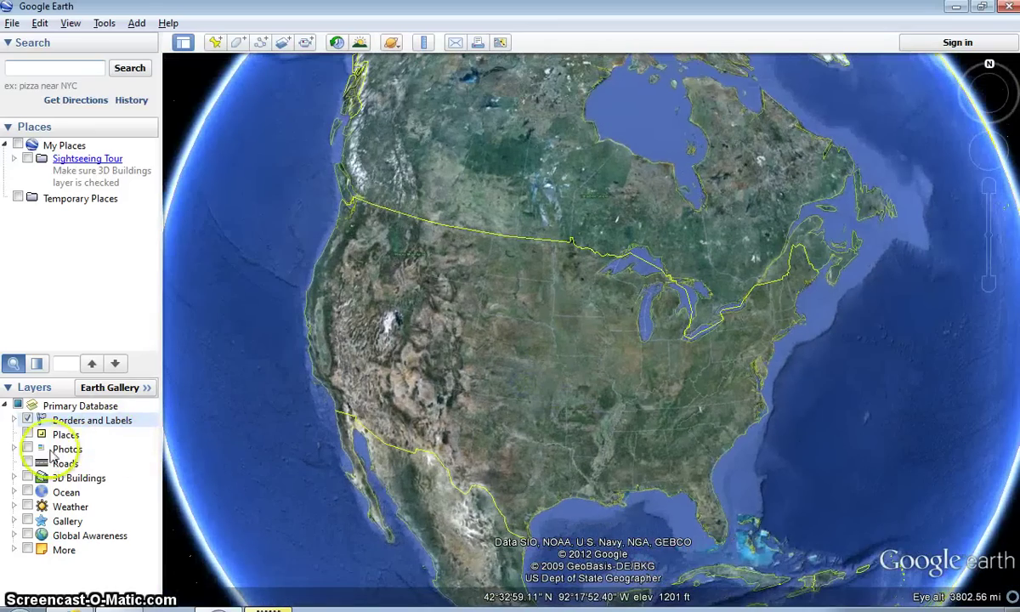
pyautogui.click(5, 406)
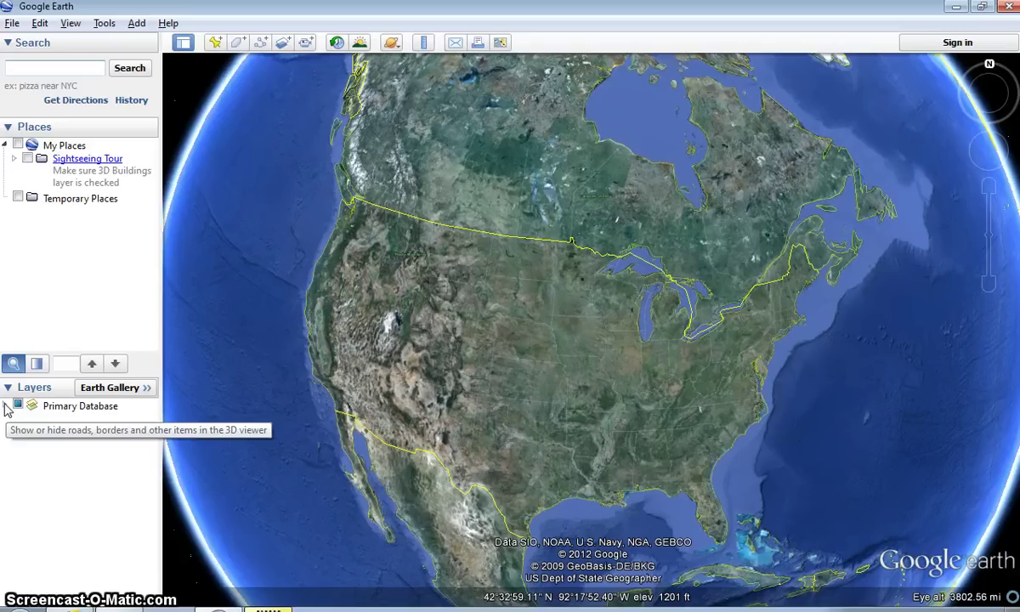
pyautogui.click(5, 407)
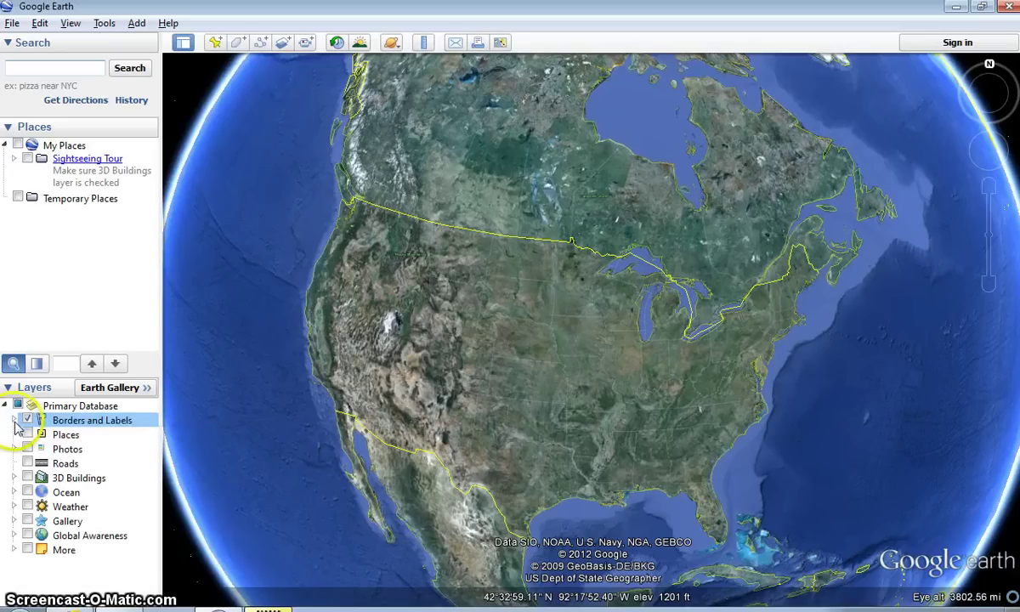
# Expand the Borders and Labels layer together with its Borders and Labels groups to list their sublayers
pyautogui.click(14, 420)
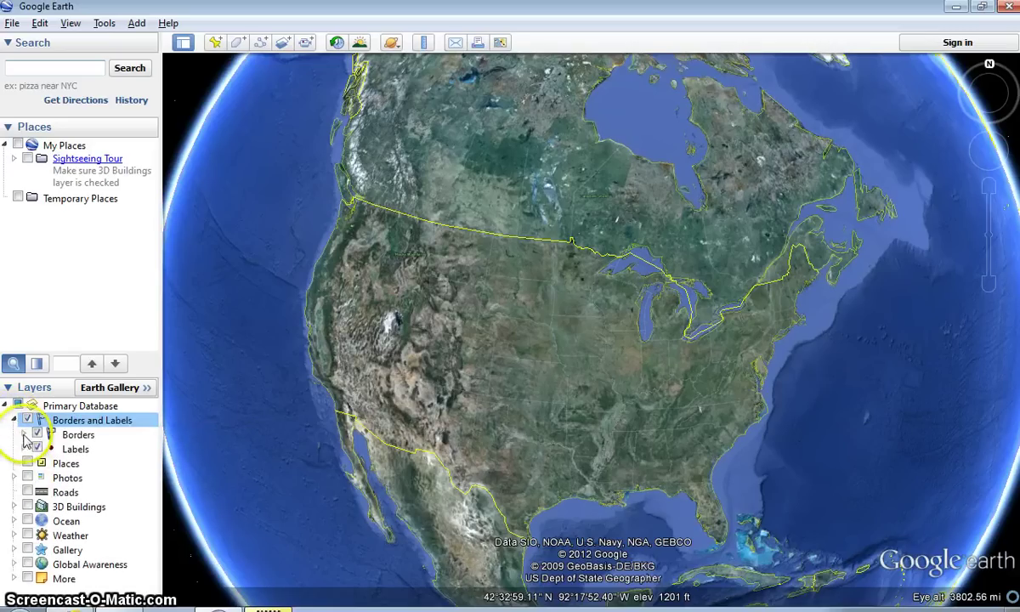
pyautogui.click(23, 434)
pyautogui.scroll(-2, 32, 482)
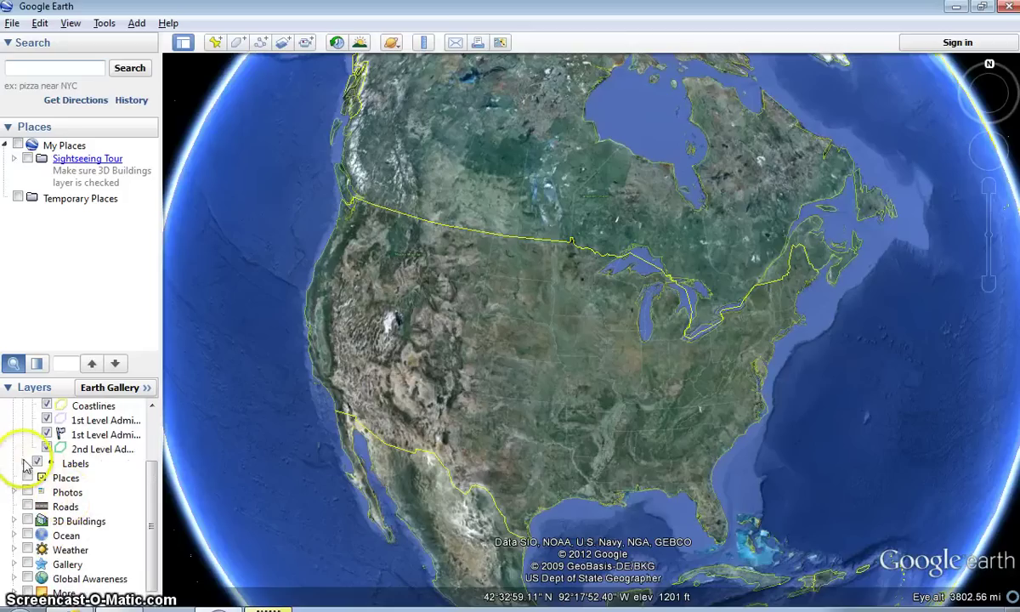
pyautogui.click(23, 463)
pyautogui.scroll(-2, 118, 484)
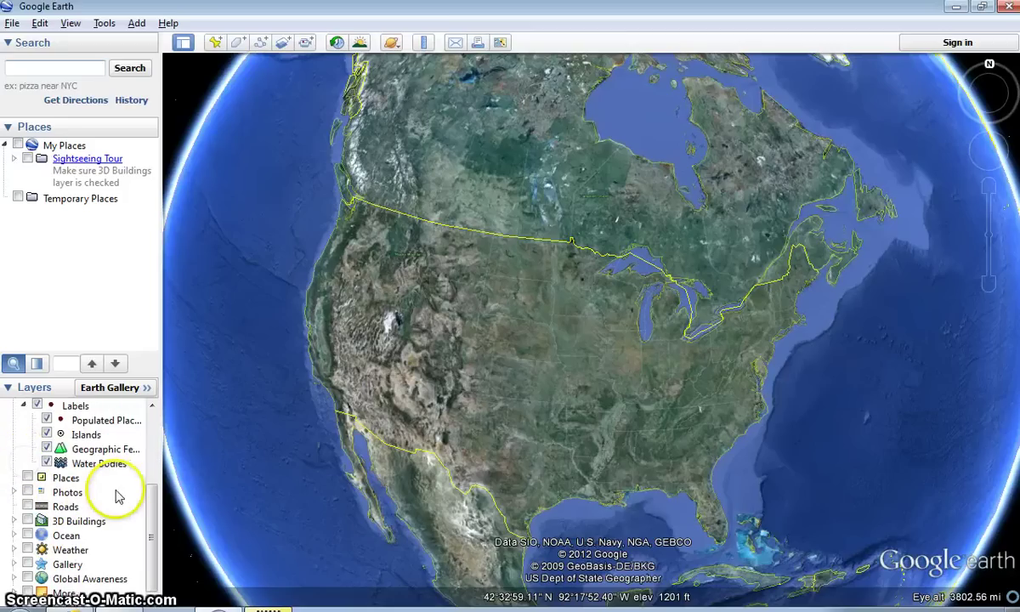
# Expand the Photos layer to view its sublayers and collapse it again
pyautogui.click(15, 493)
pyautogui.scroll(-1, 107, 507)
pyautogui.scroll(2, 107, 510)
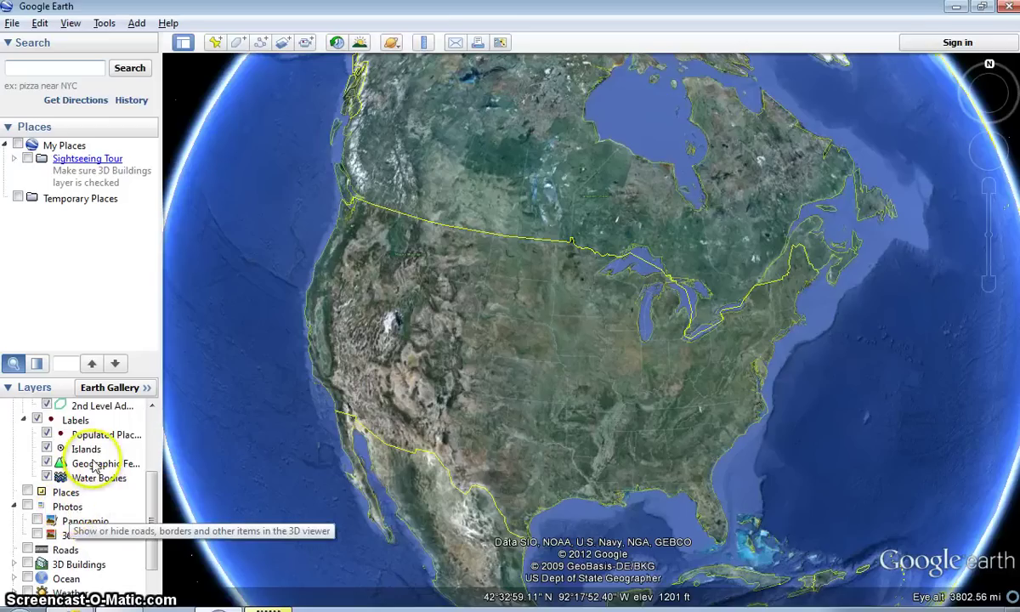
pyautogui.scroll(-1, 115, 482)
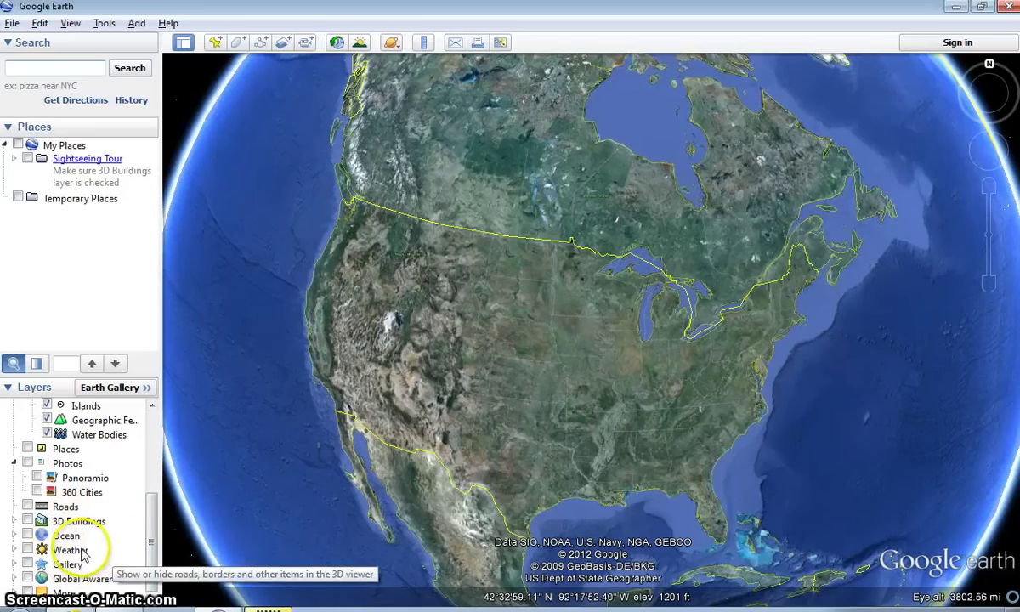
pyautogui.click(14, 465)
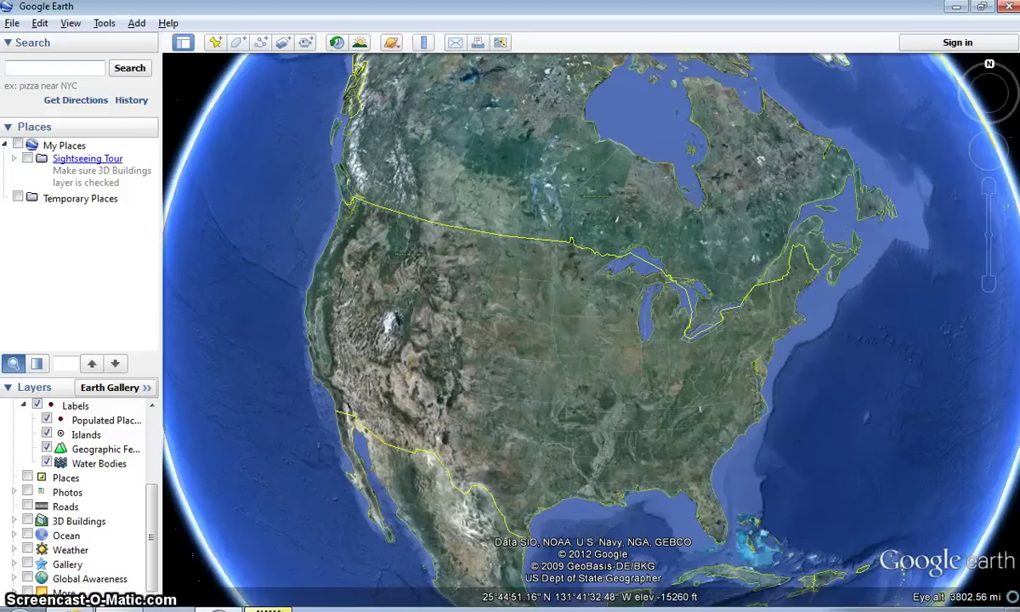
# Zoom the globe out and partway back in over North America, and review the search field and navigation controls
pyautogui.scroll(-5, 228, 413)
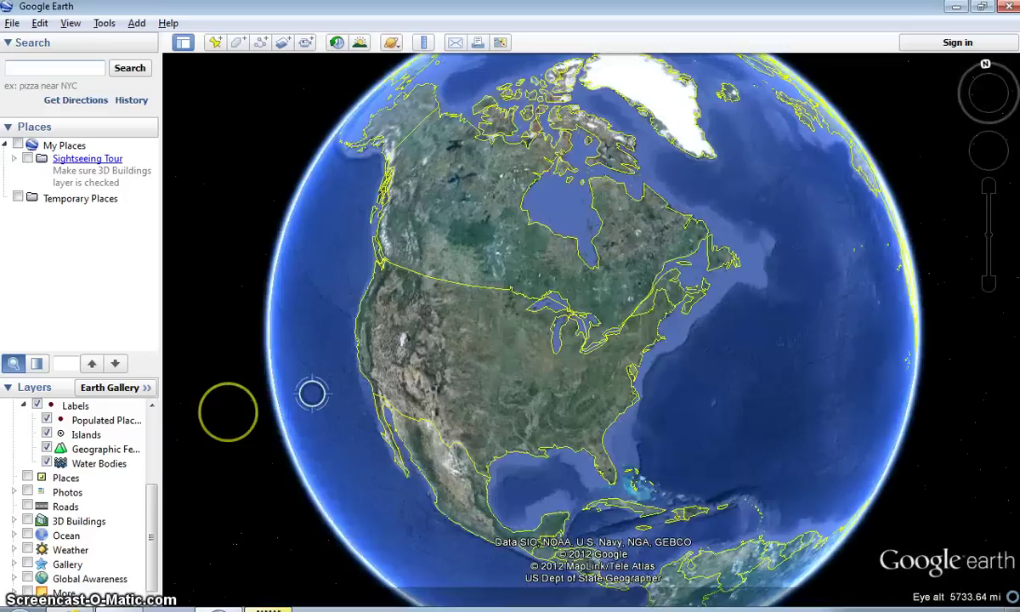
pyautogui.scroll(4, 228, 413)
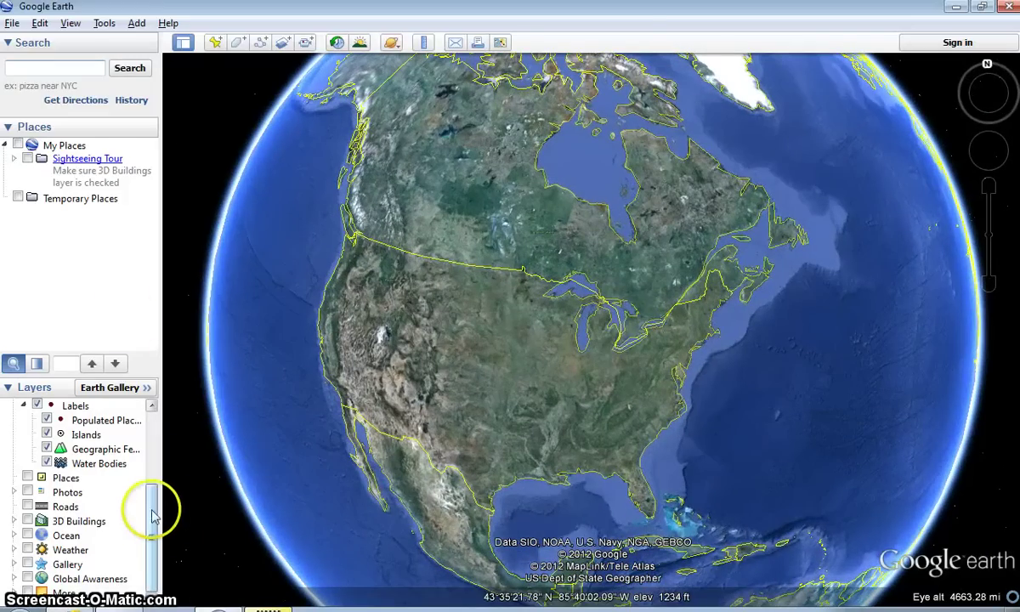
pyautogui.click(56, 67)
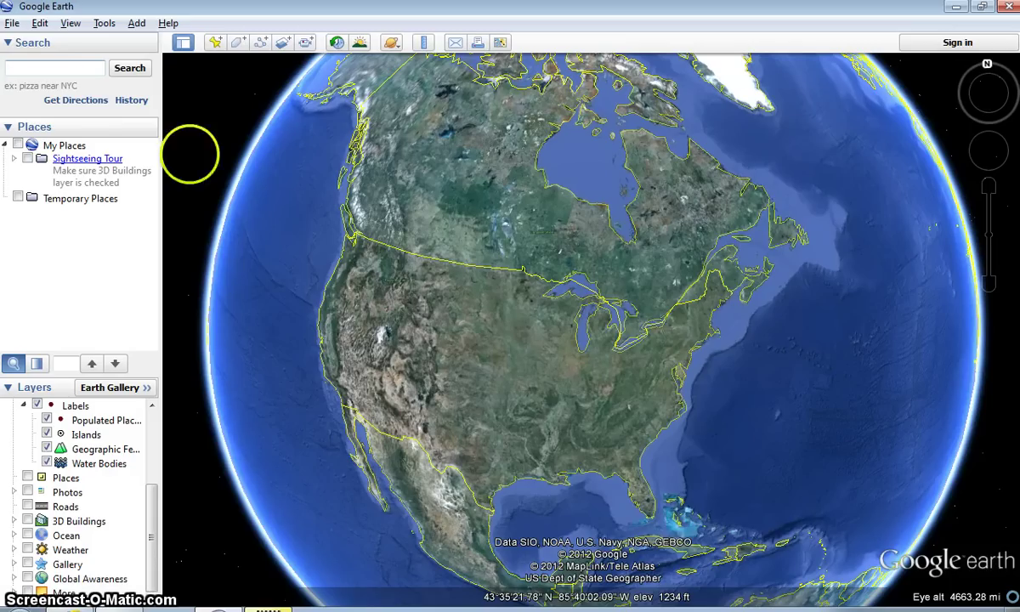
pyautogui.moveTo(986, 145)
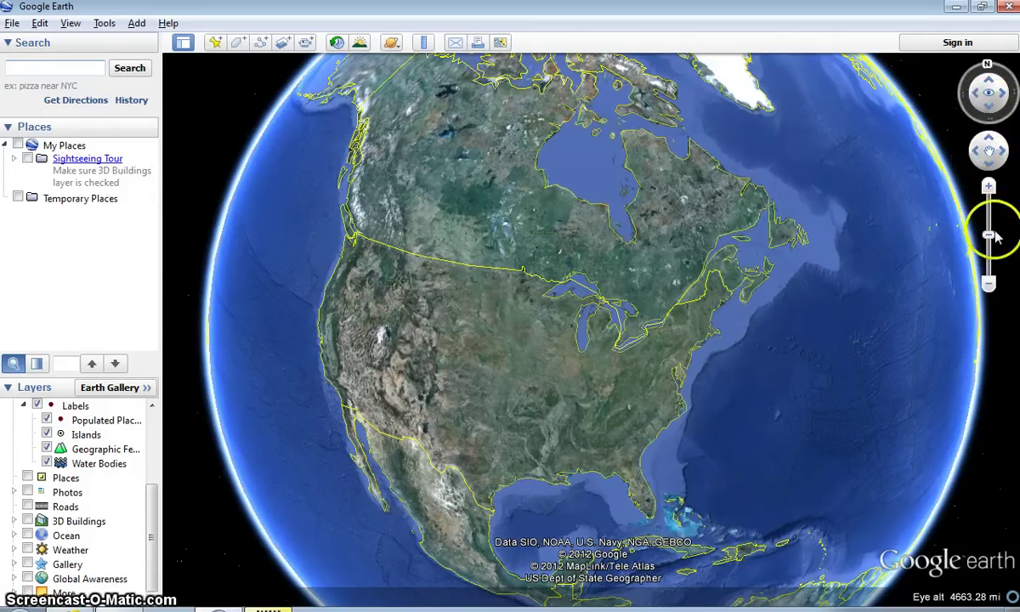